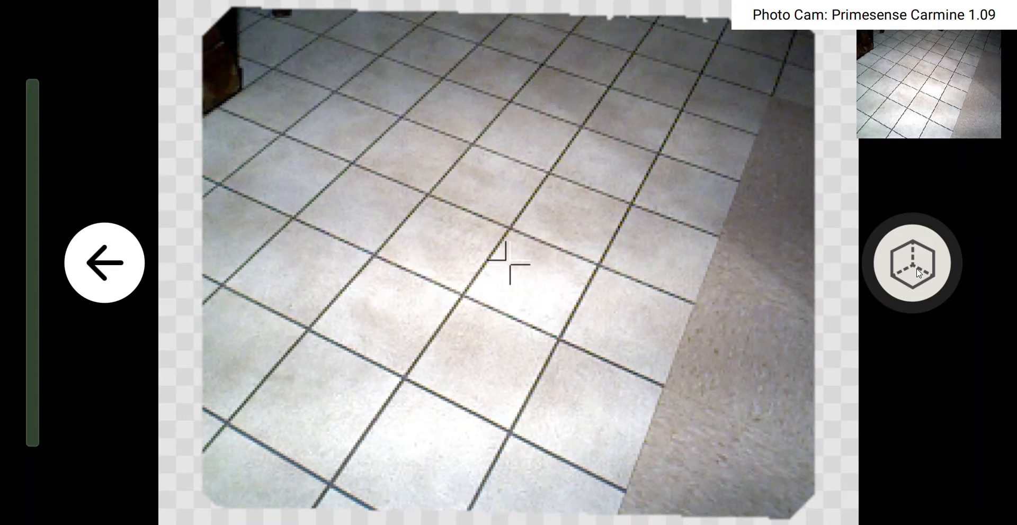
# - Scan the tiled floor area with the depth camera and finish the capture to show its point cloud
pyautogui.click(918, 272)
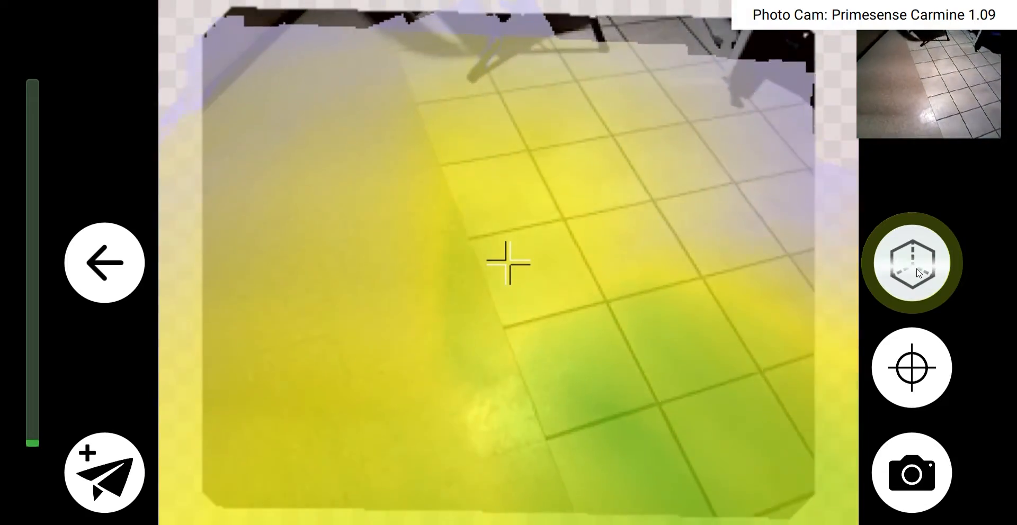
pyautogui.click(917, 269)
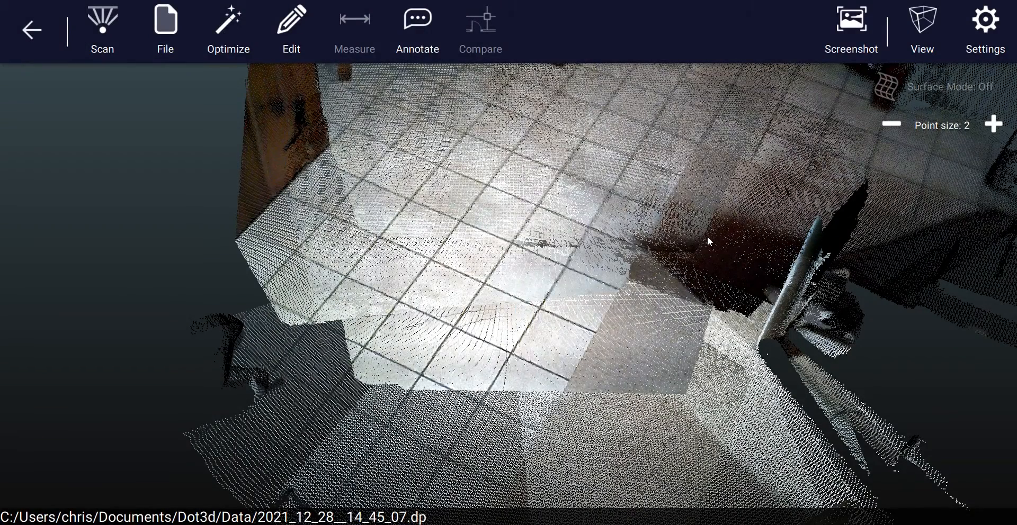
pyautogui.scroll(-5, 563, 285)
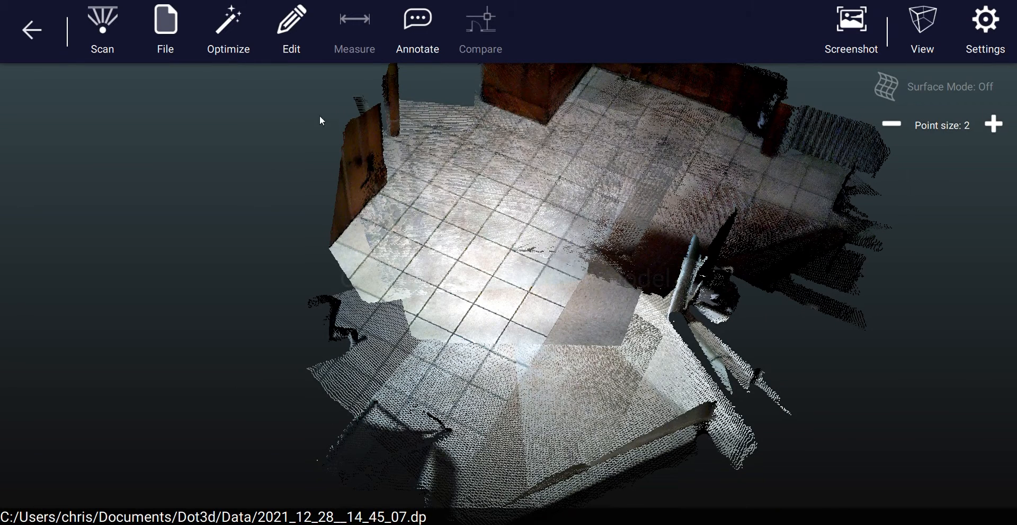
# - Start the Targeting Wizard for checkerboard or other custom targets and proceed to adding custom targets
pyautogui.click(280, 24)
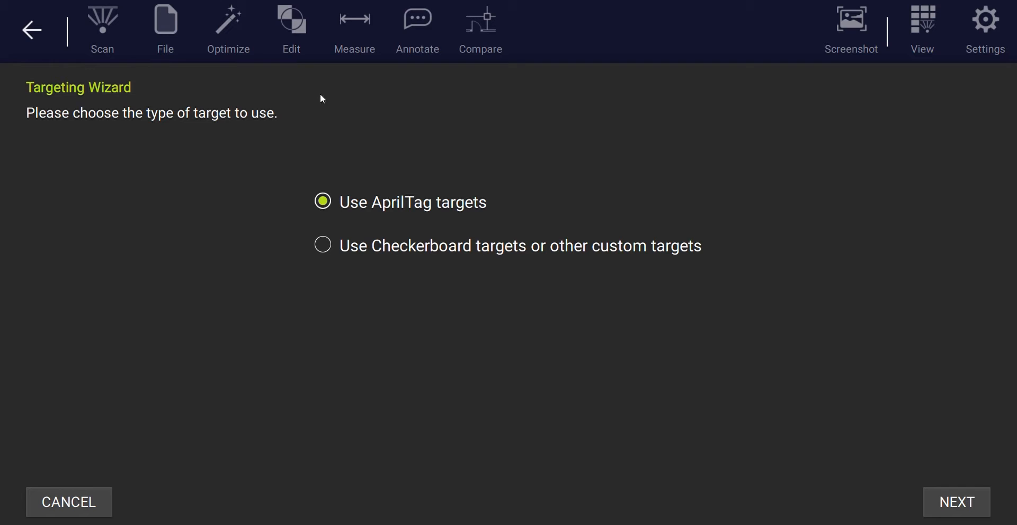
pyautogui.click(323, 247)
pyautogui.click(954, 502)
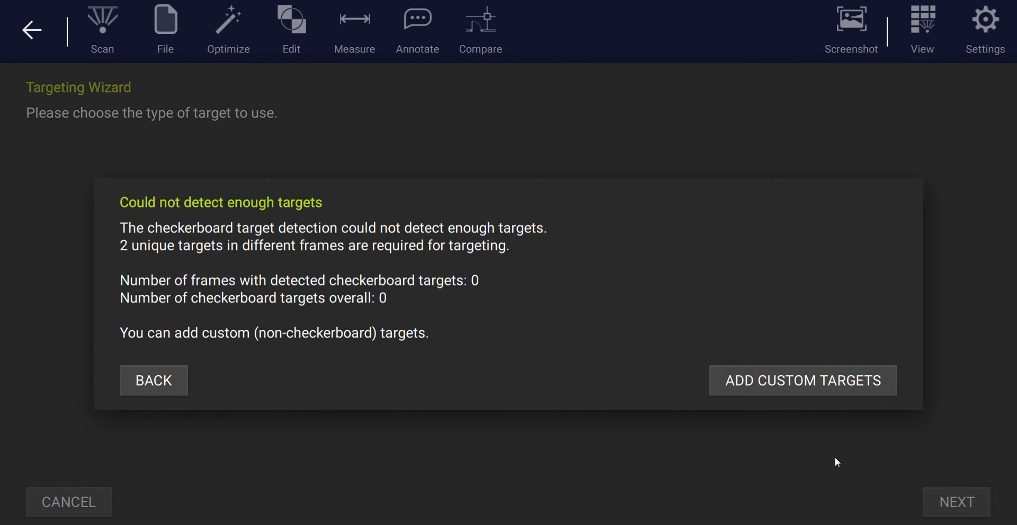
pyautogui.click(765, 384)
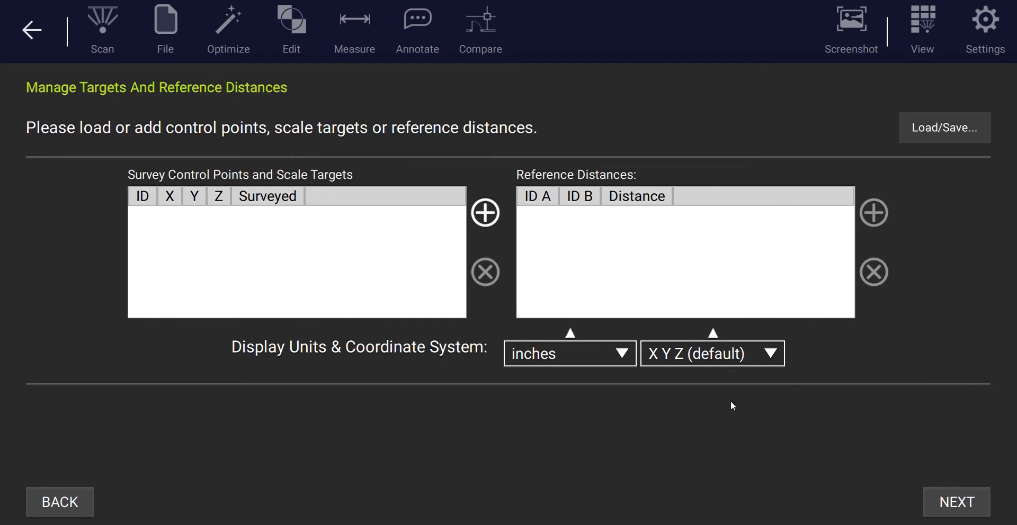
# - Create two scale targets named 1 and 2
pyautogui.click(483, 213)
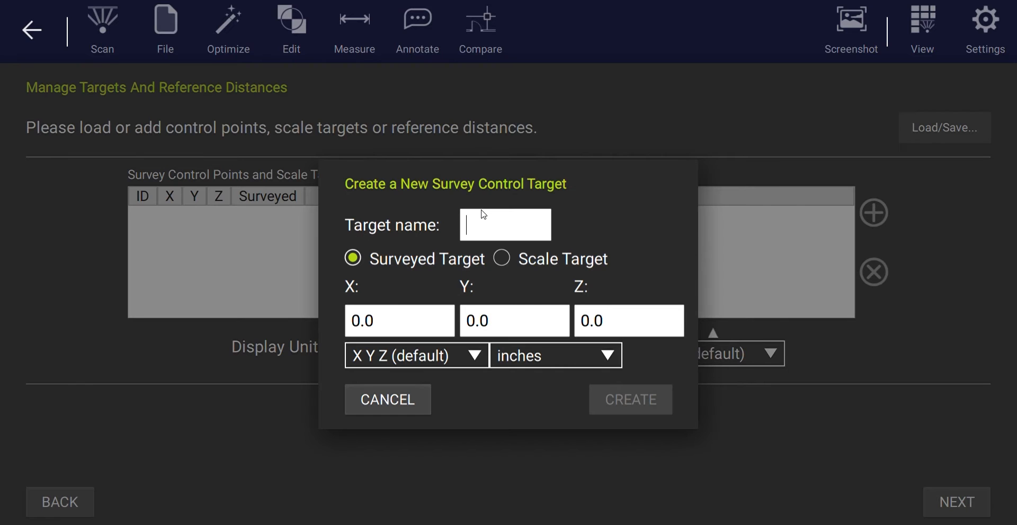
pyautogui.click(501, 258)
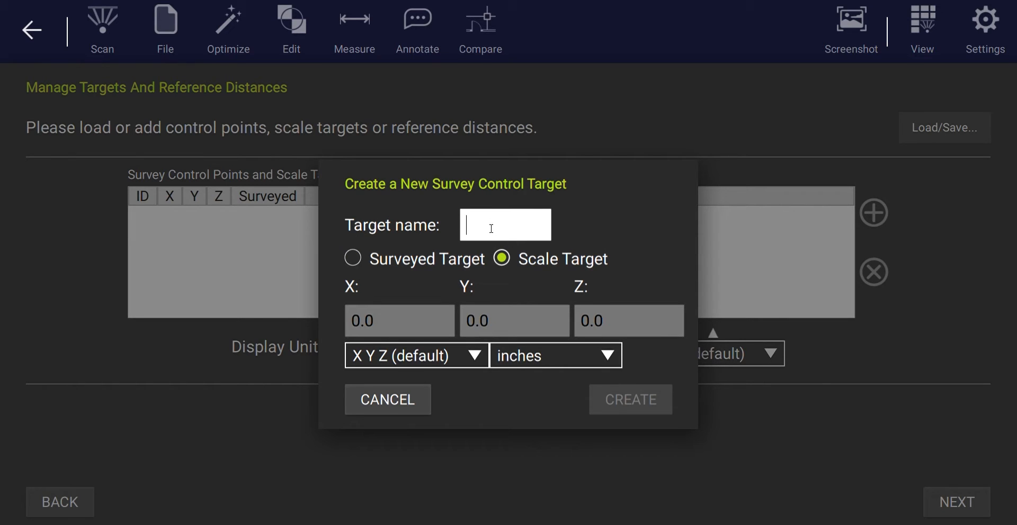
pyautogui.write('1')
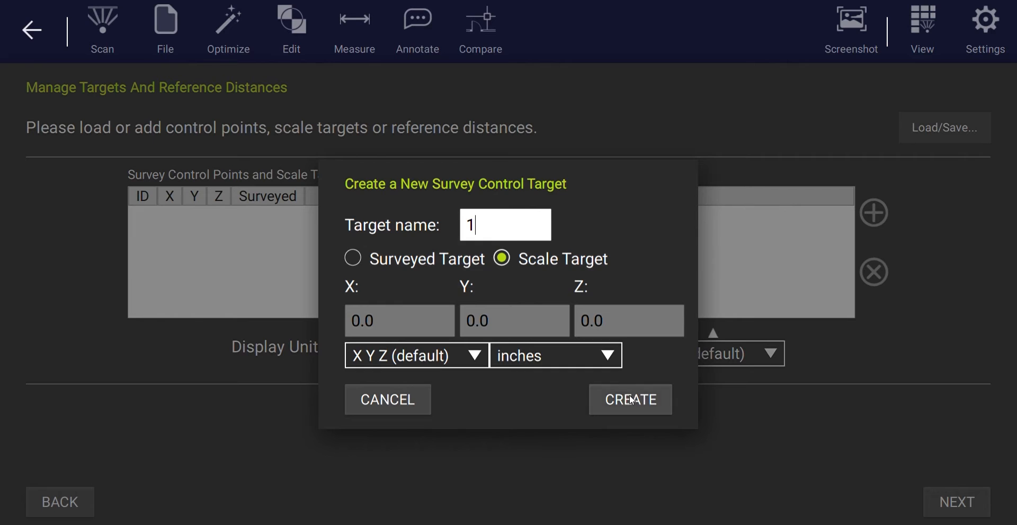
pyautogui.click(631, 399)
pyautogui.click(496, 216)
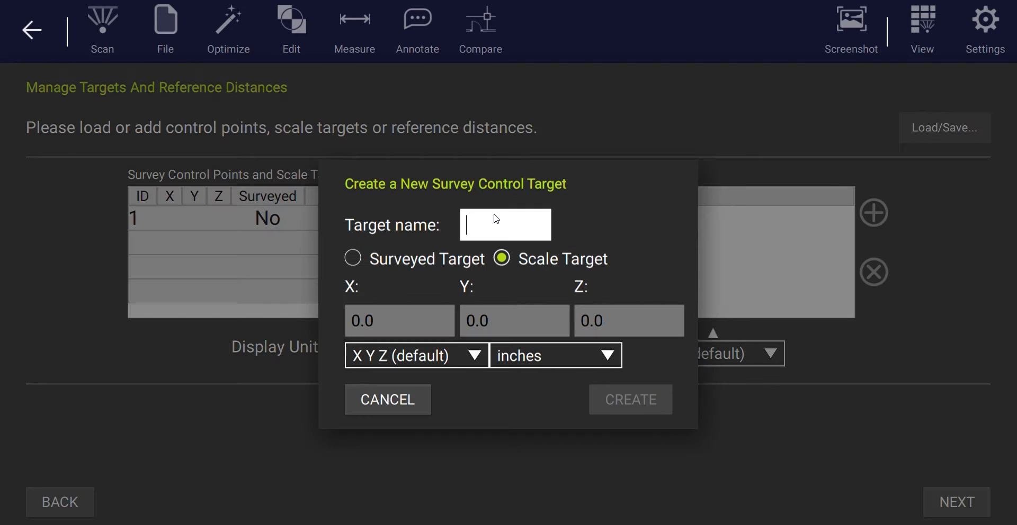
pyautogui.write('2')
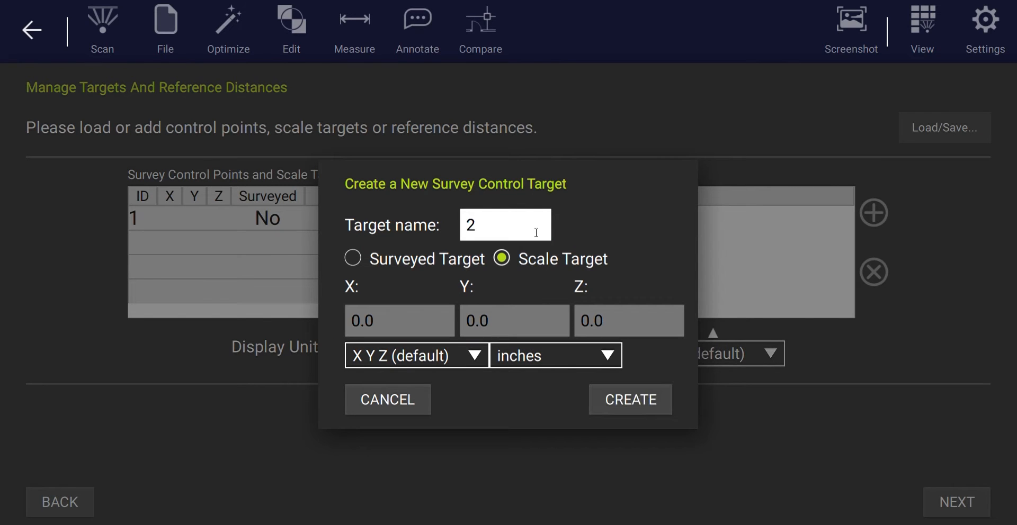
pyautogui.click(652, 399)
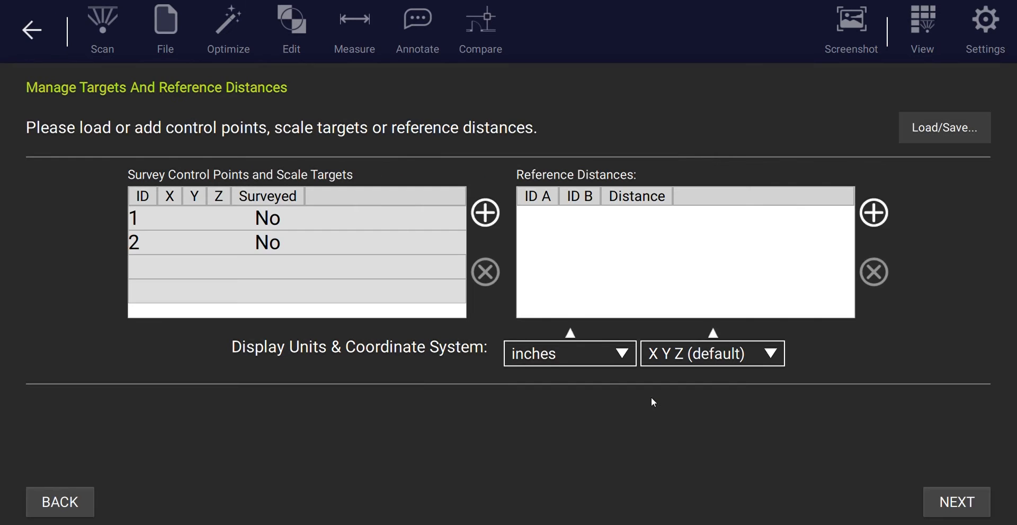
# - Add a reference distance of 45 inches between targets 1 and 2 and continue the wizard
pyautogui.click(874, 213)
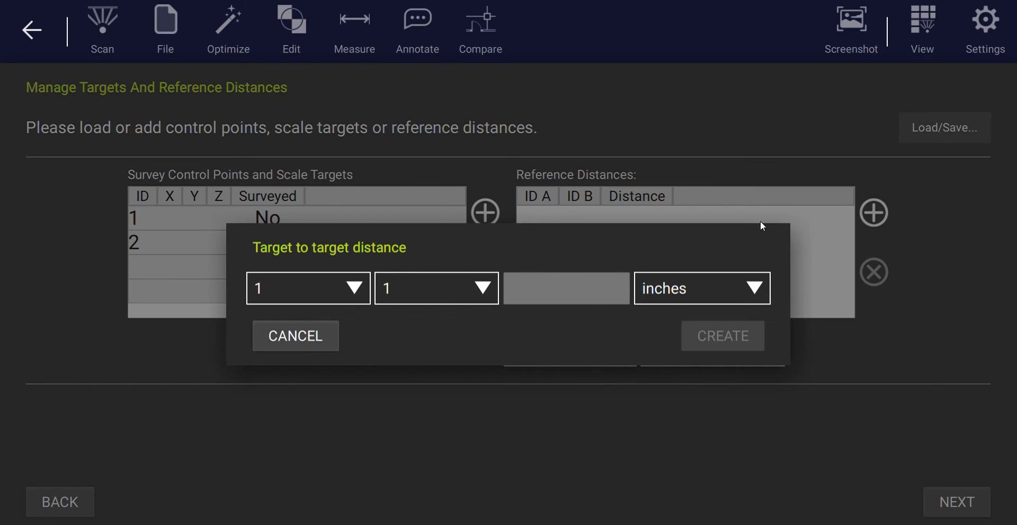
pyautogui.click(444, 295)
pyautogui.click(419, 353)
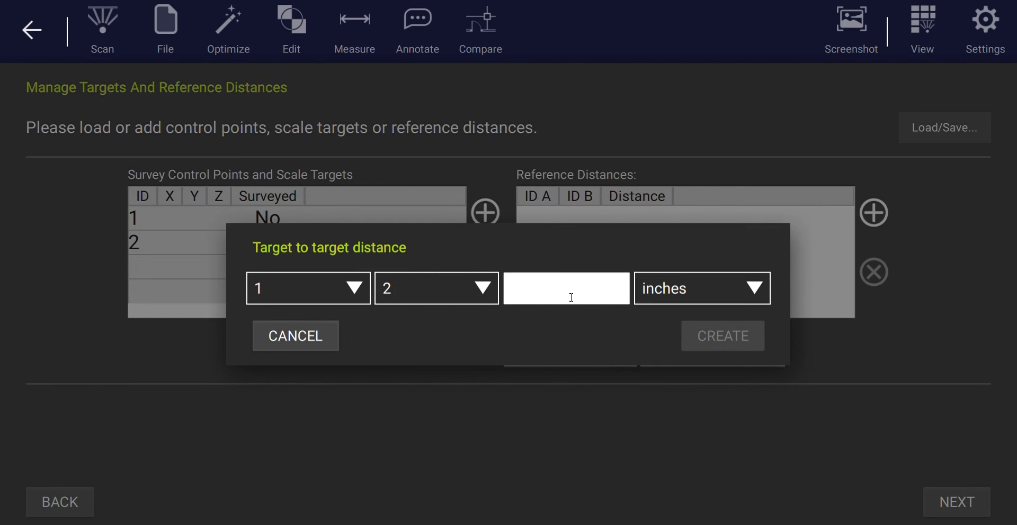
pyautogui.write('45')
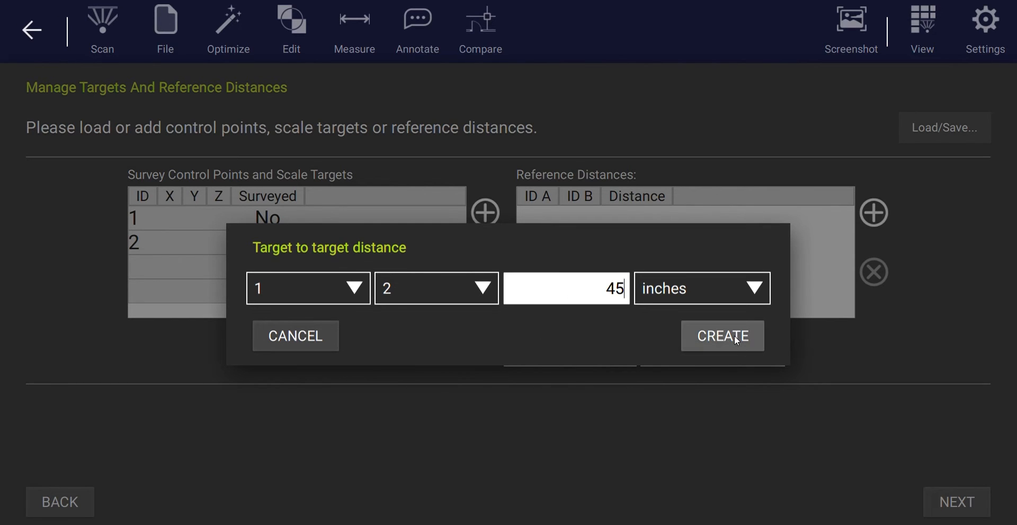
pyautogui.click(735, 339)
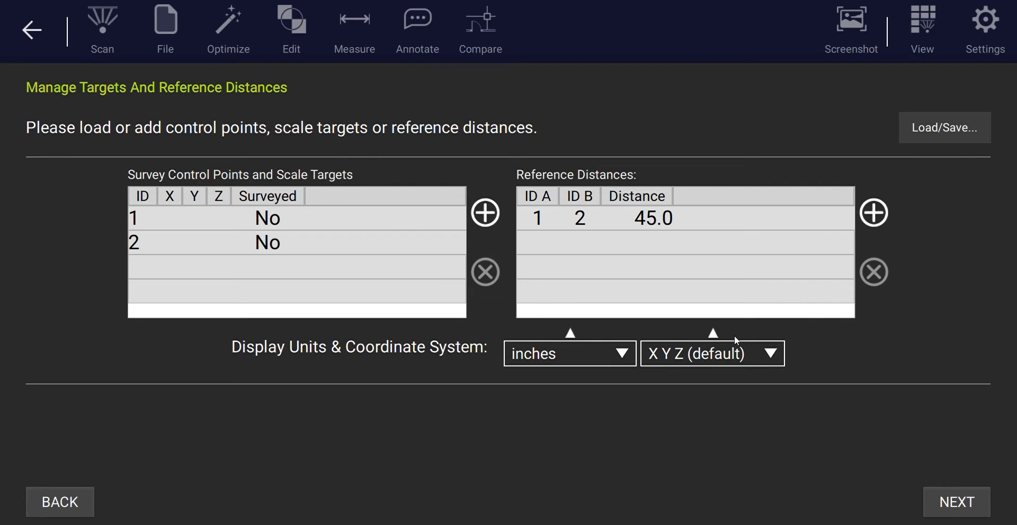
pyautogui.click(953, 504)
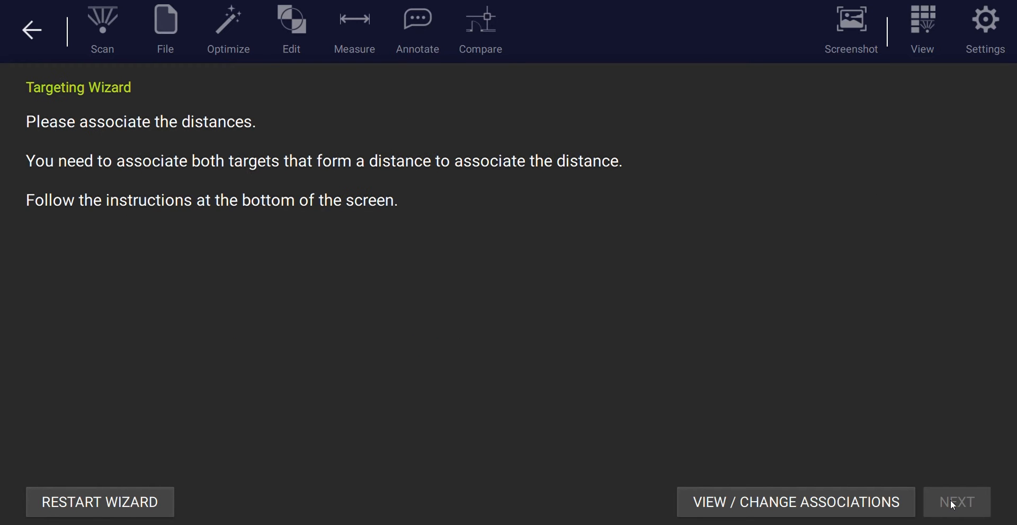
# - In Frame 2, place a manual target on a floor grout intersection near the carpet corner and associate it with target 1
pyautogui.click(786, 502)
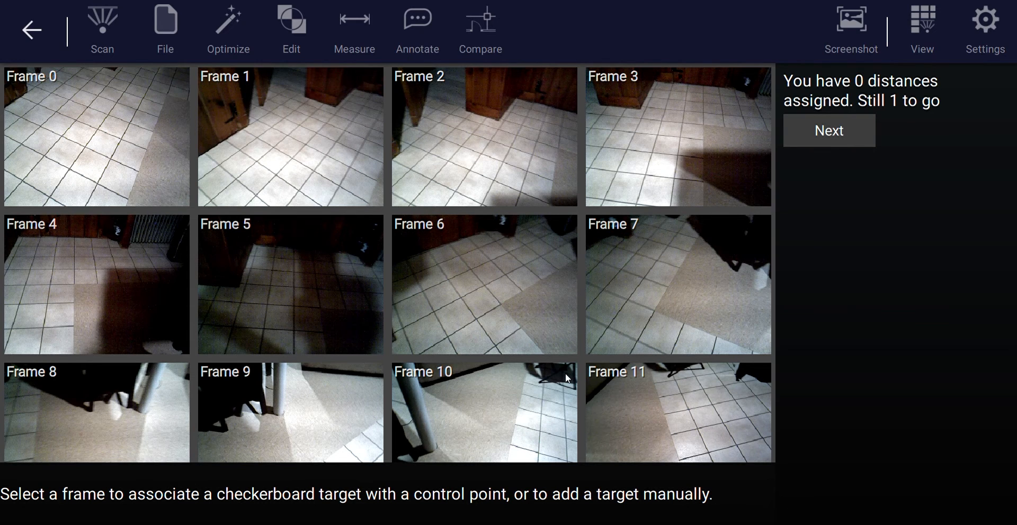
pyautogui.scroll(-2, 355, 341)
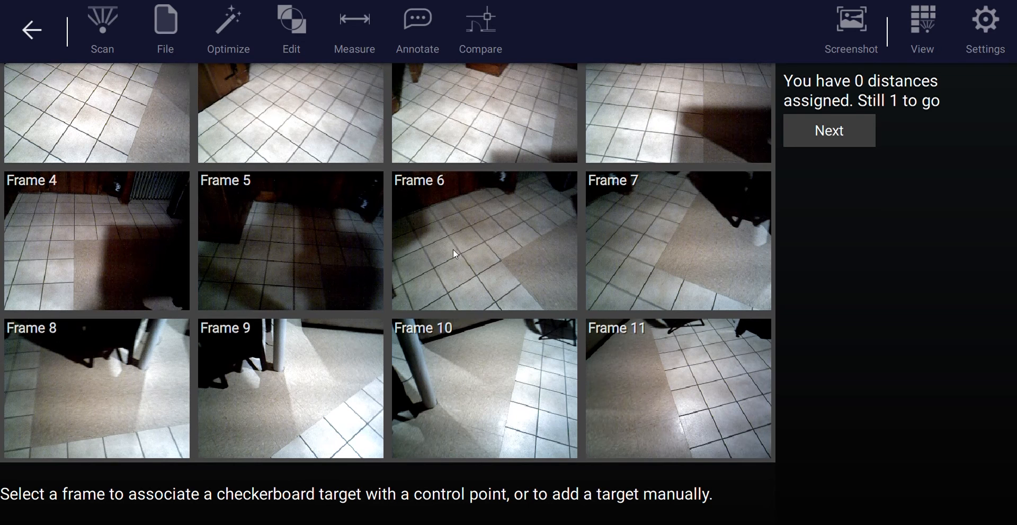
pyautogui.click(530, 105)
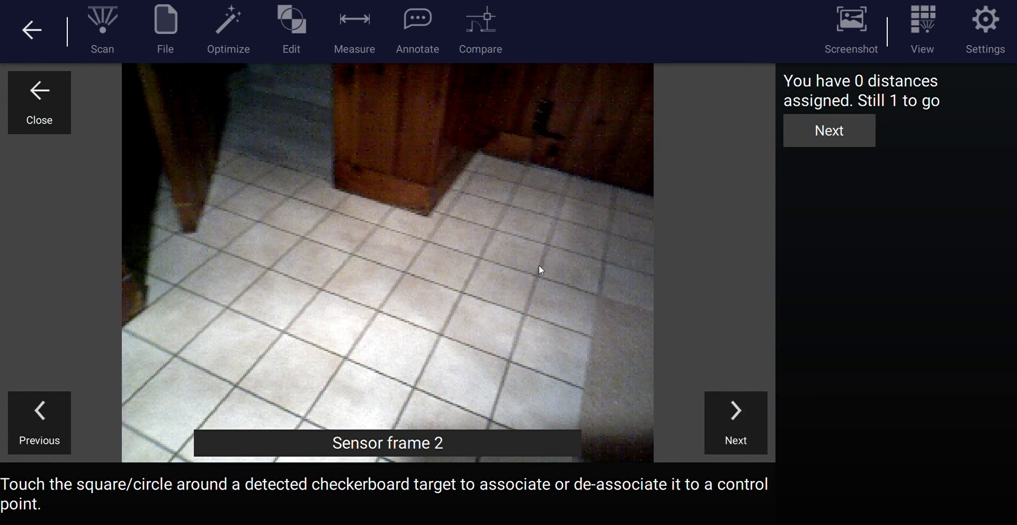
pyautogui.moveTo(538, 274); pyautogui.dragTo(538, 276)
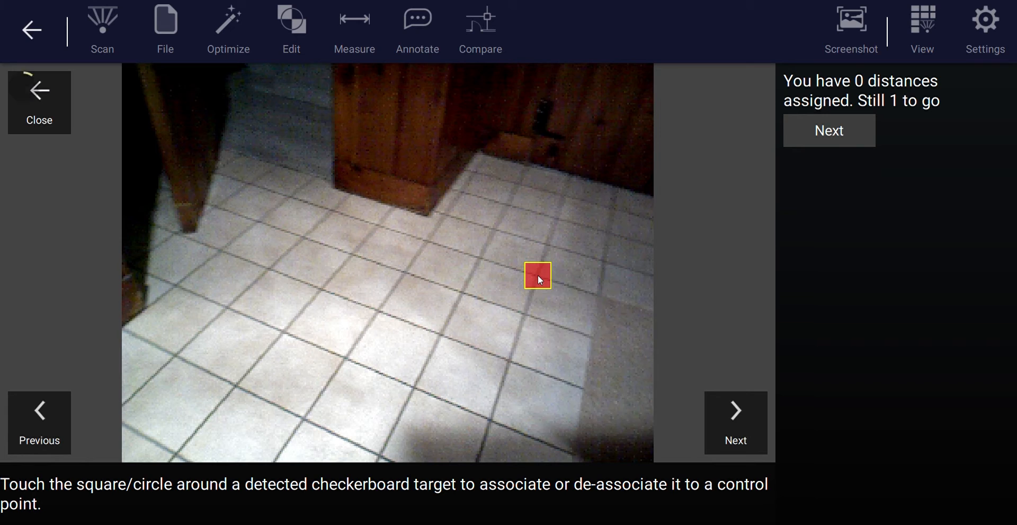
pyautogui.click(538, 275)
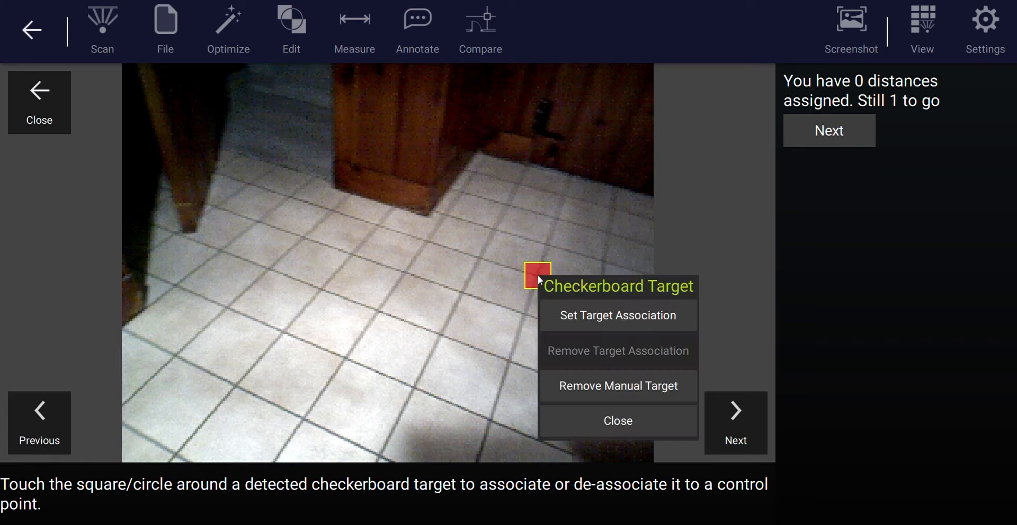
pyautogui.click(607, 327)
pyautogui.click(615, 356)
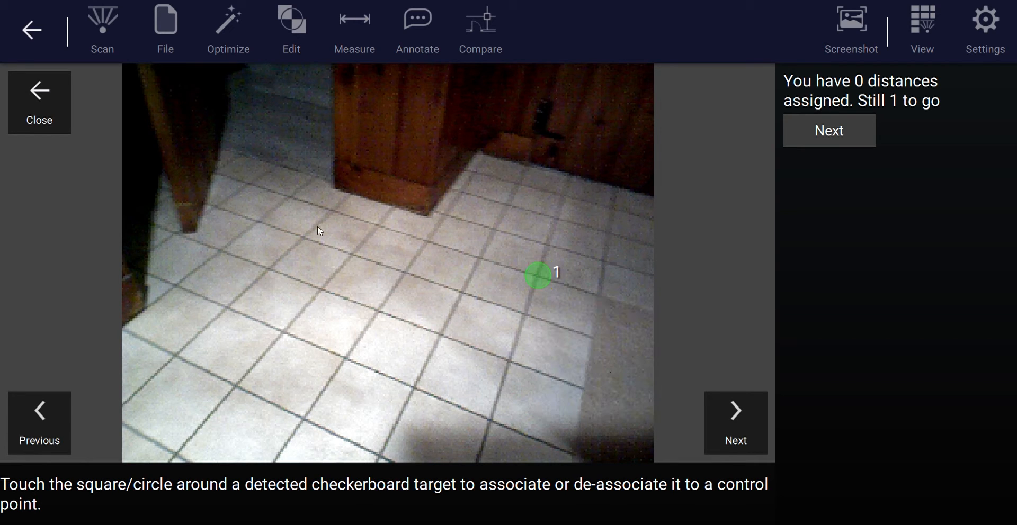
pyautogui.click(37, 91)
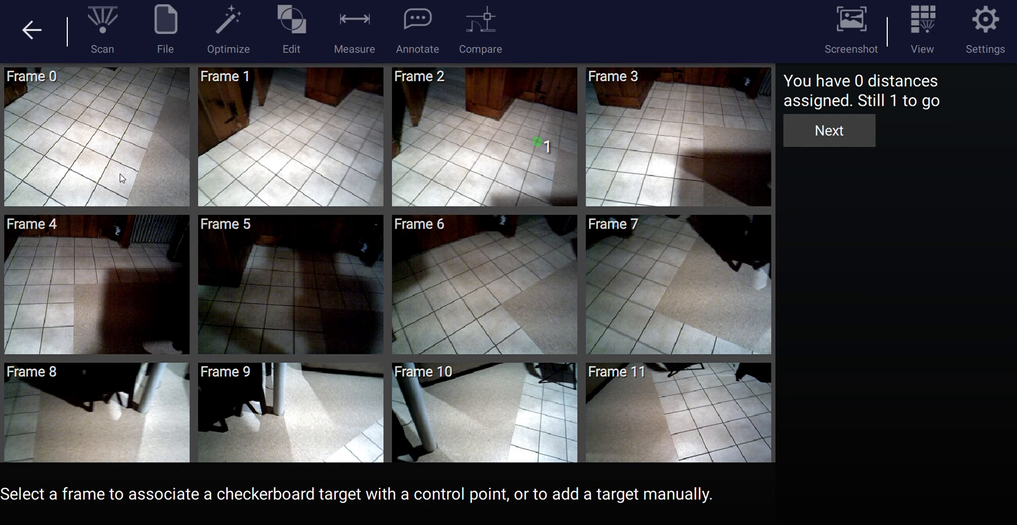
# - In Frame 0, place a manual target on the grout intersection one tile from the carpet edge and associate it with target 2
pyautogui.click(121, 178)
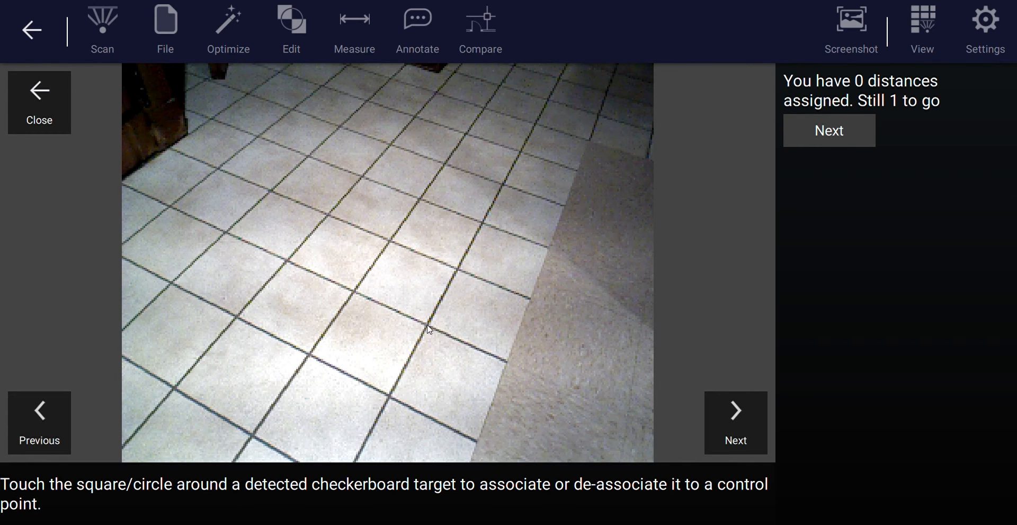
pyautogui.moveTo(427, 325); pyautogui.dragTo(426, 326)
pyautogui.click(426, 326)
pyautogui.click(516, 346)
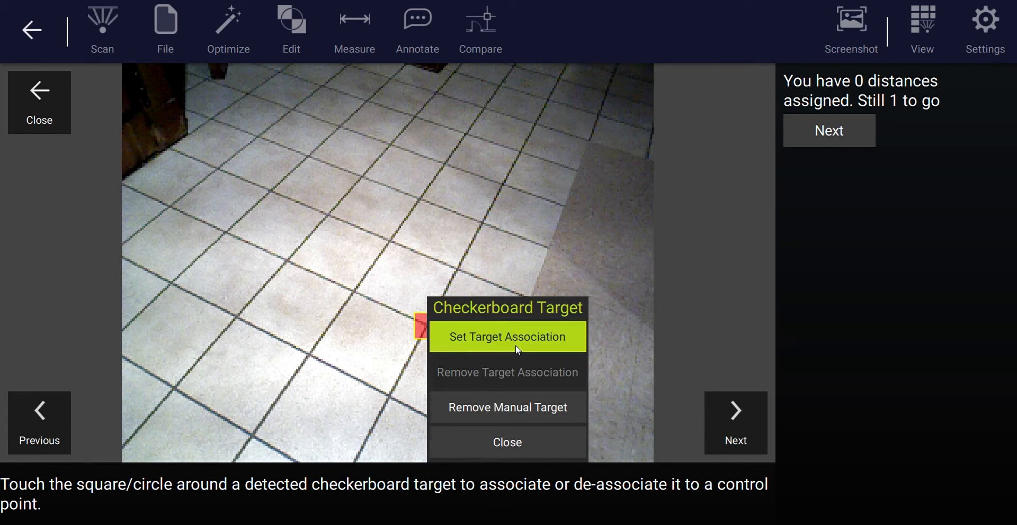
pyautogui.click(499, 415)
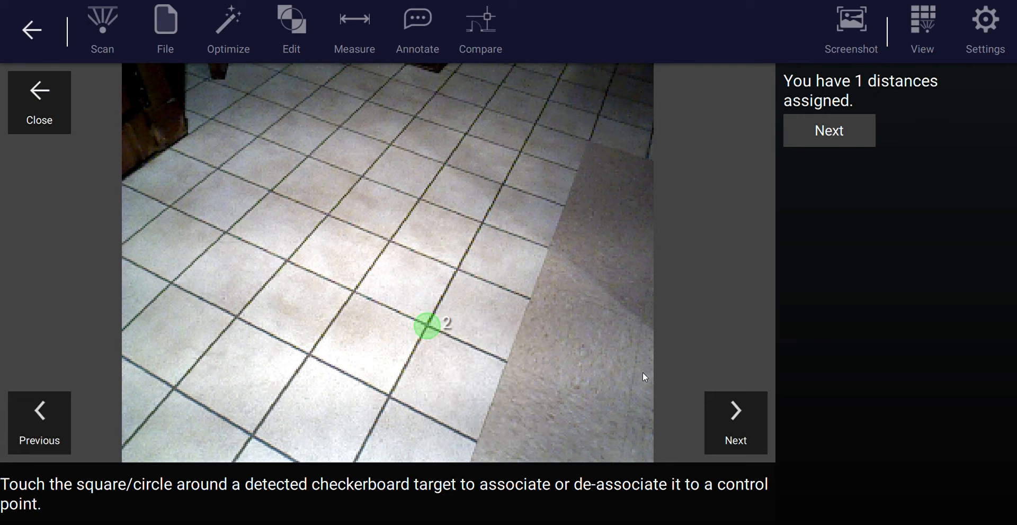
pyautogui.click(35, 98)
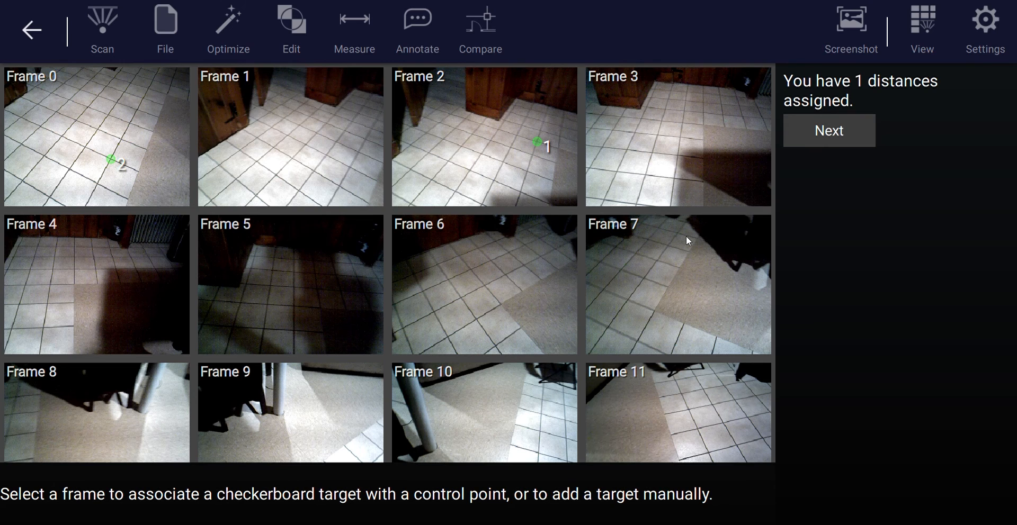
# - Finish the targeting and optimize the scene using Scale Bar Targeting with color leveling applied
pyautogui.click(837, 142)
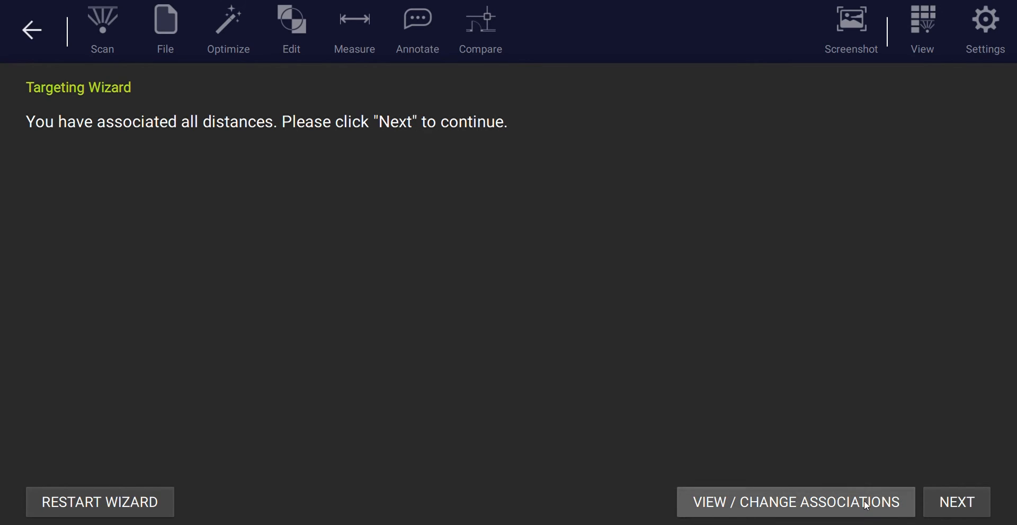
pyautogui.click(938, 504)
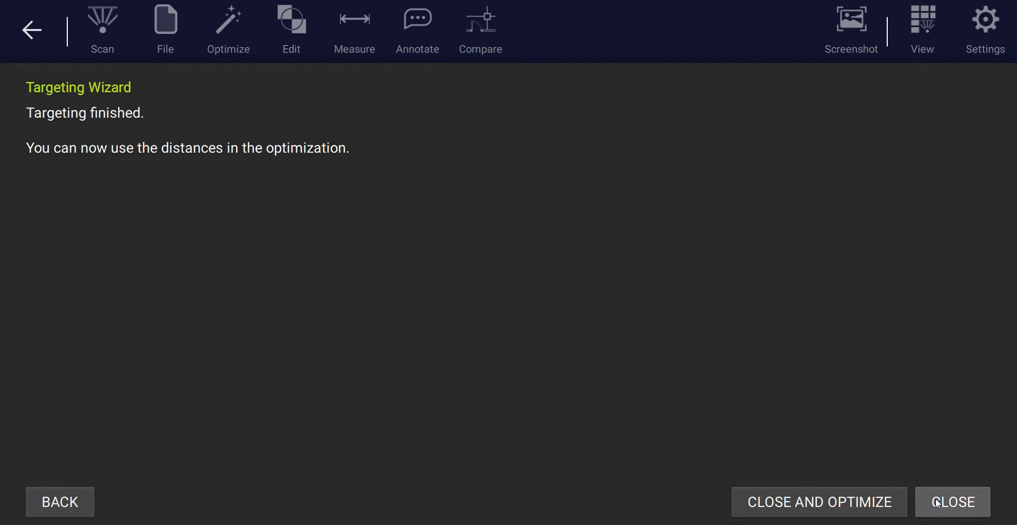
pyautogui.click(845, 497)
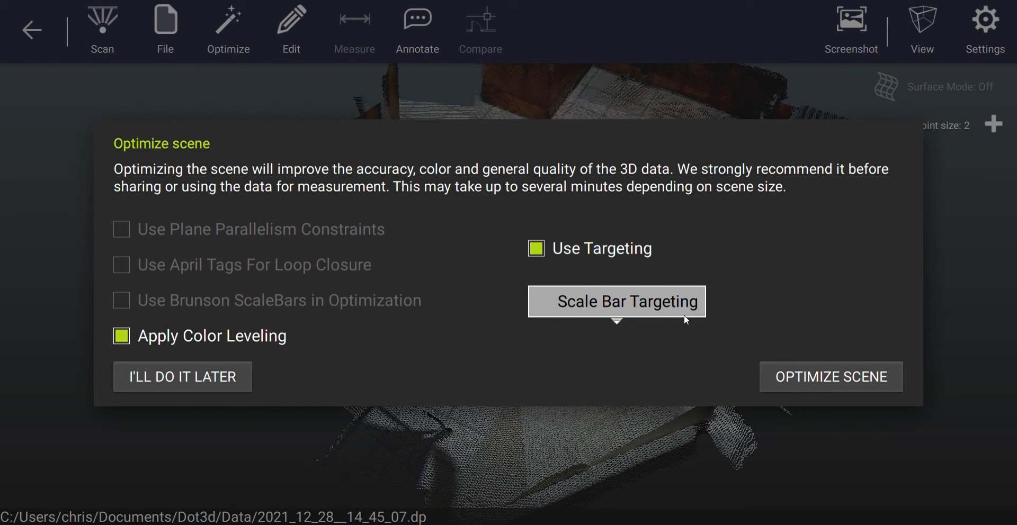
pyautogui.click(829, 373)
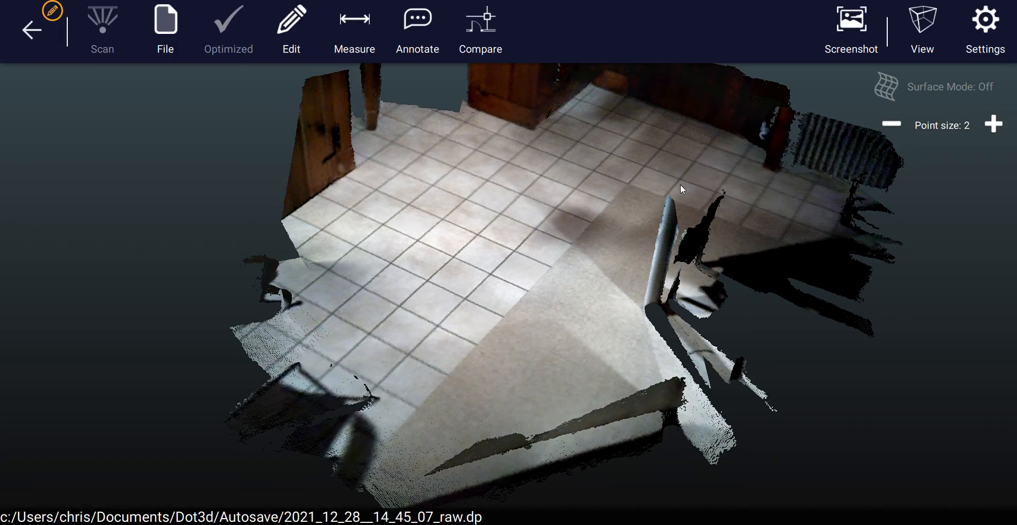
# - Measure the distance in inches on the optimized floor between the two grout intersections used as targets, five tiles apart
pyautogui.moveTo(863, 174); pyautogui.dragTo(713, 391)
pyautogui.moveTo(632, 252); pyautogui.dragTo(515, 269, button='middle')
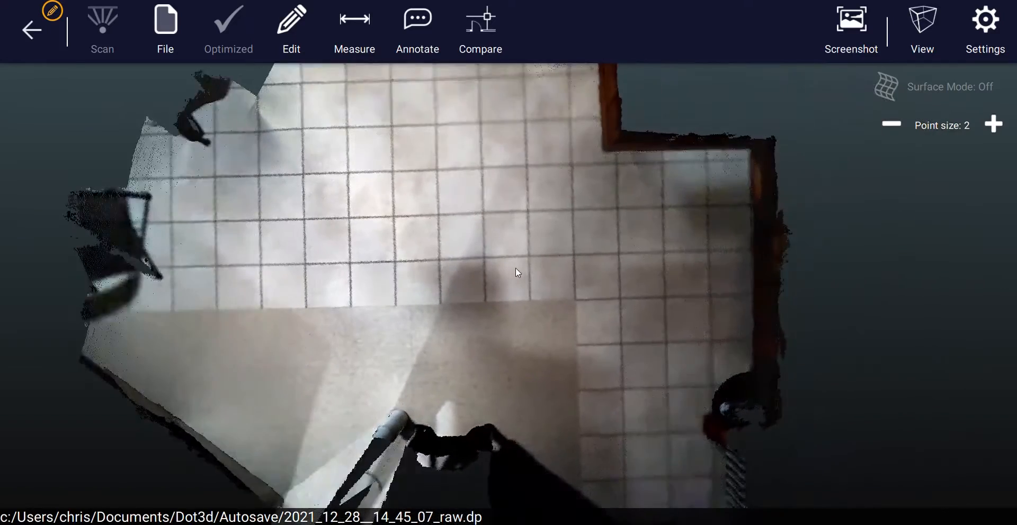
pyautogui.scroll(3, 505, 256)
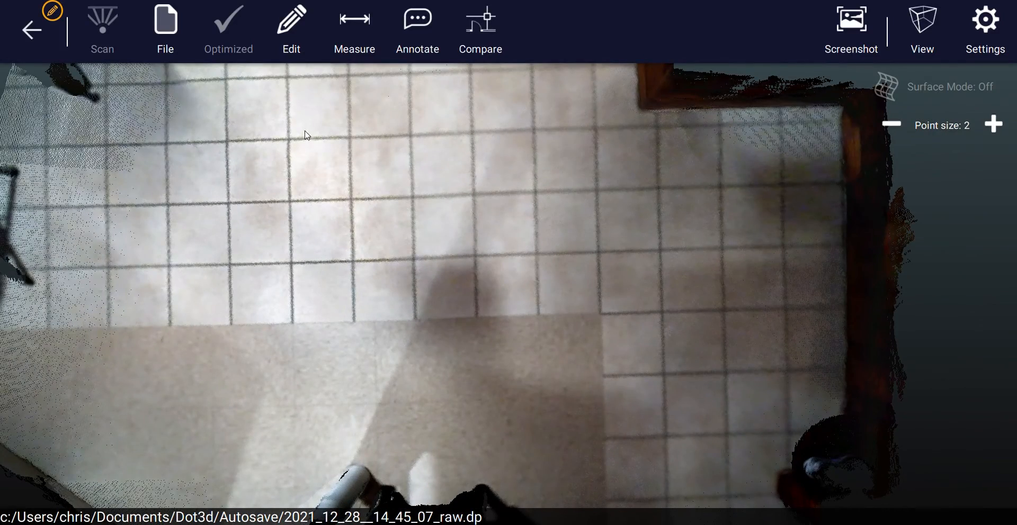
pyautogui.click(351, 11)
pyautogui.click(105, 64)
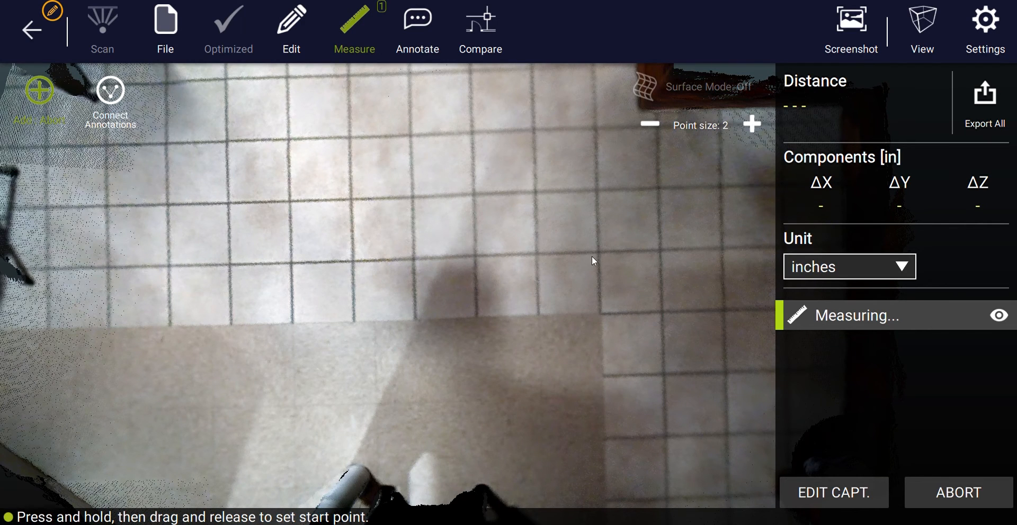
pyautogui.moveTo(597, 252); pyautogui.dragTo(599, 253)
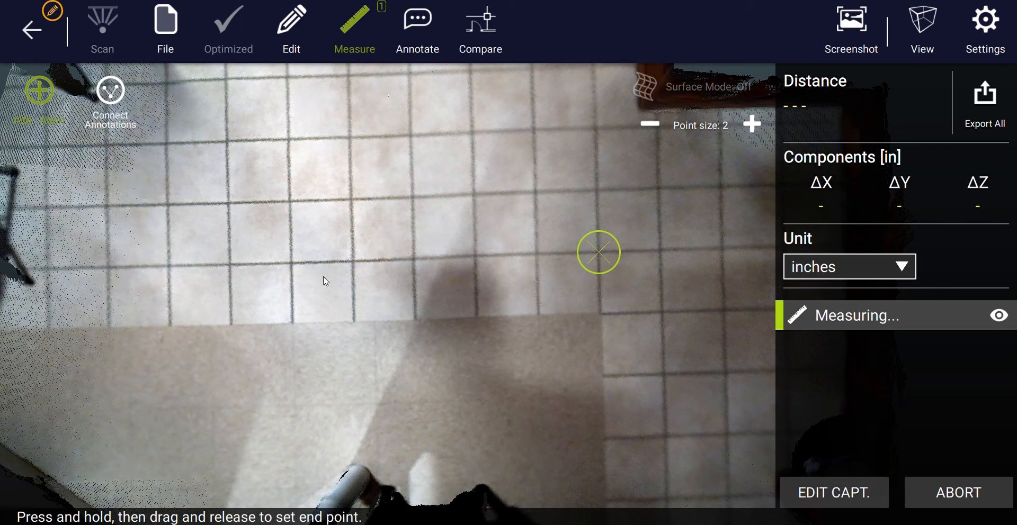
pyautogui.moveTo(293, 268); pyautogui.dragTo(294, 268)
pyautogui.moveTo(519, 462); pyautogui.dragTo(561, 312)
pyautogui.moveTo(117, 353); pyautogui.dragTo(510, 353)
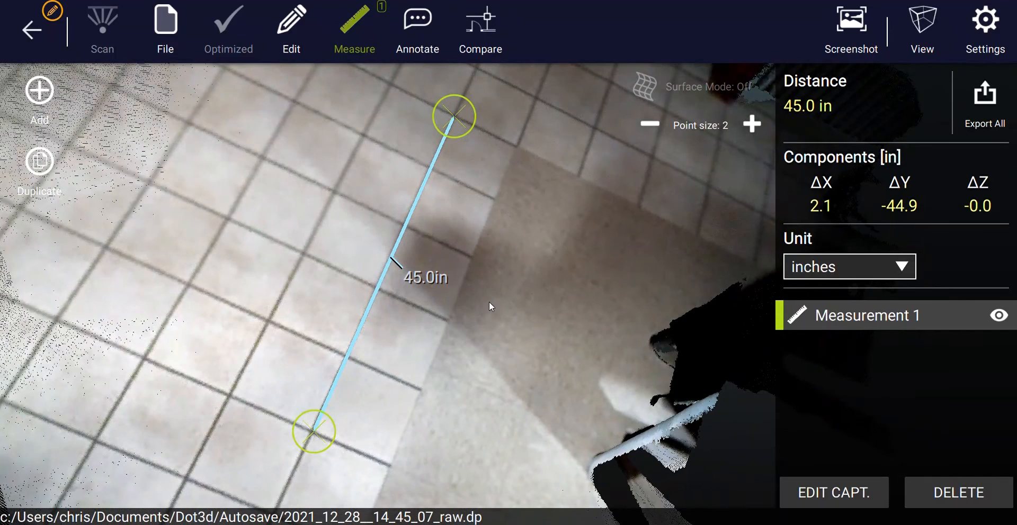